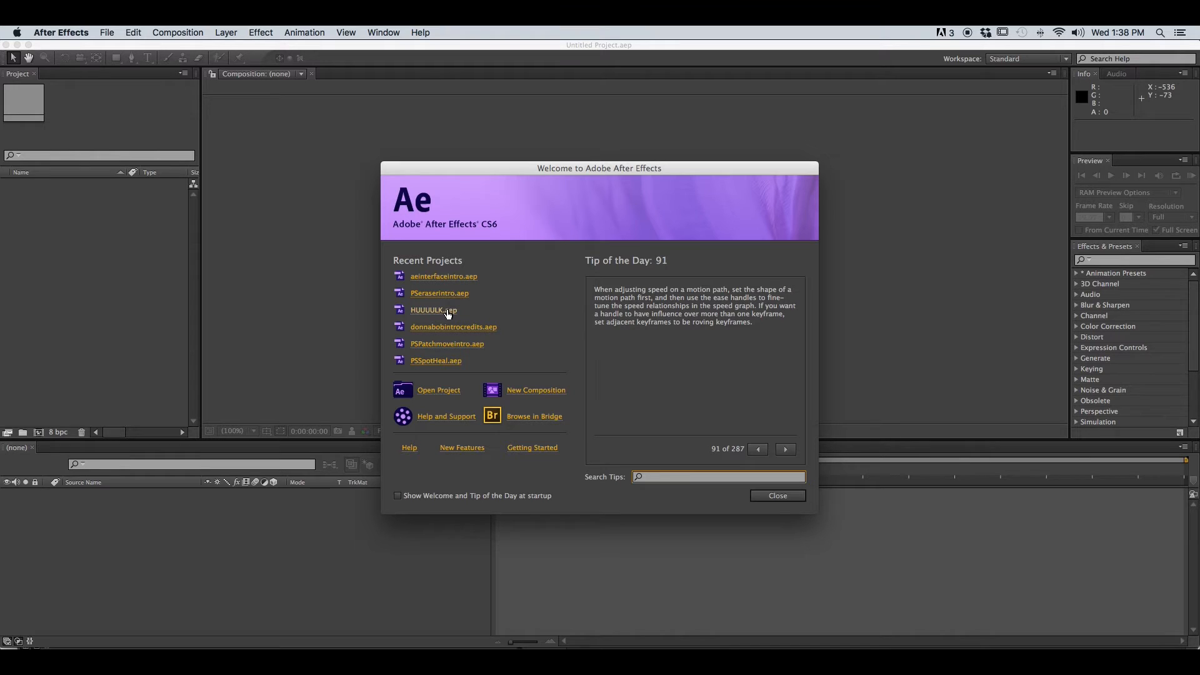
Open the recent project HUUUULK.aep from the welcome screen
click(428, 310)
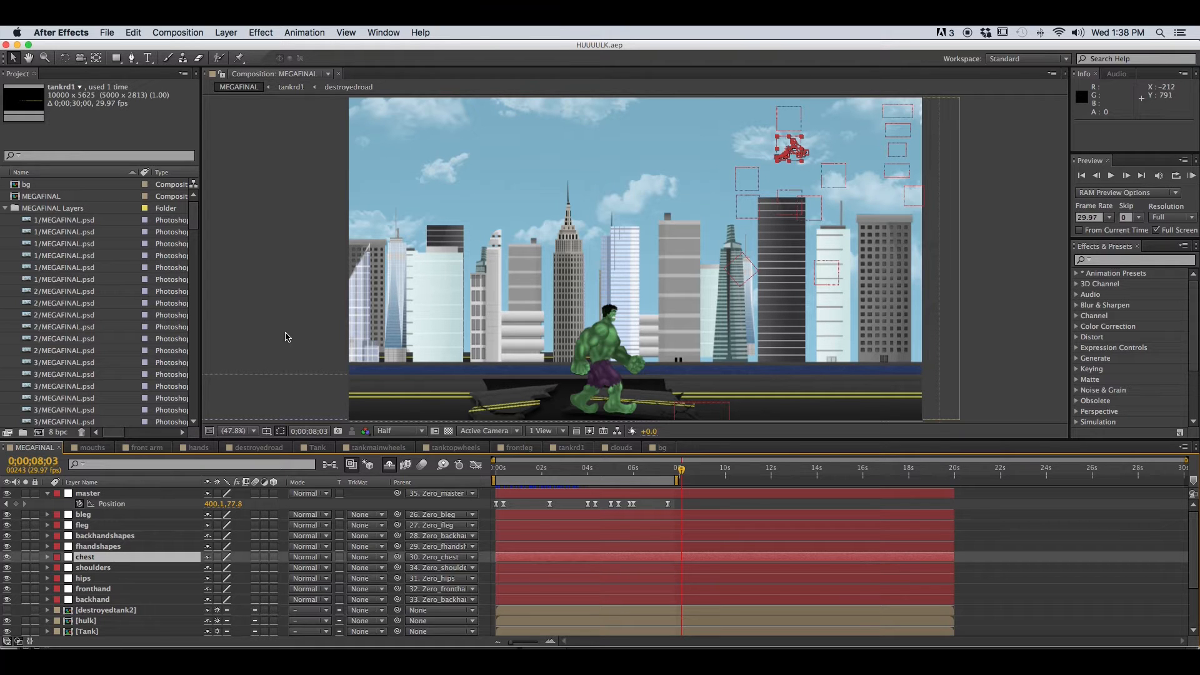
click(128, 291)
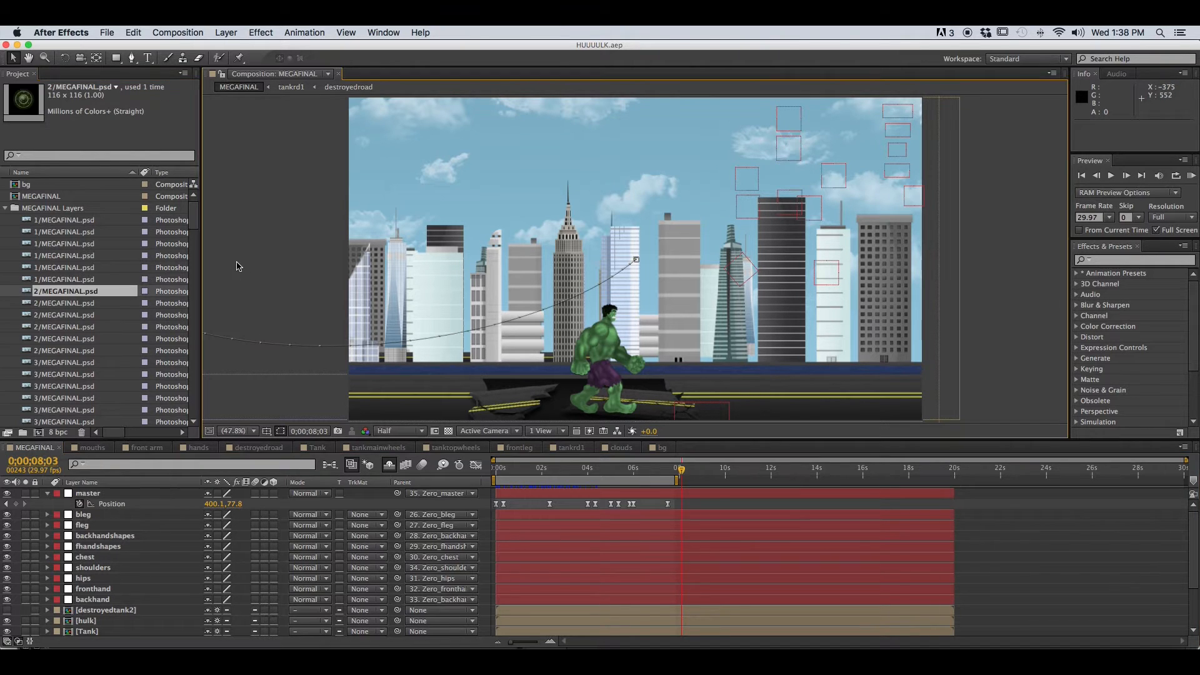
Examine the Info, Preview and Effects & Presets panels and the composition viewer
click(1083, 127)
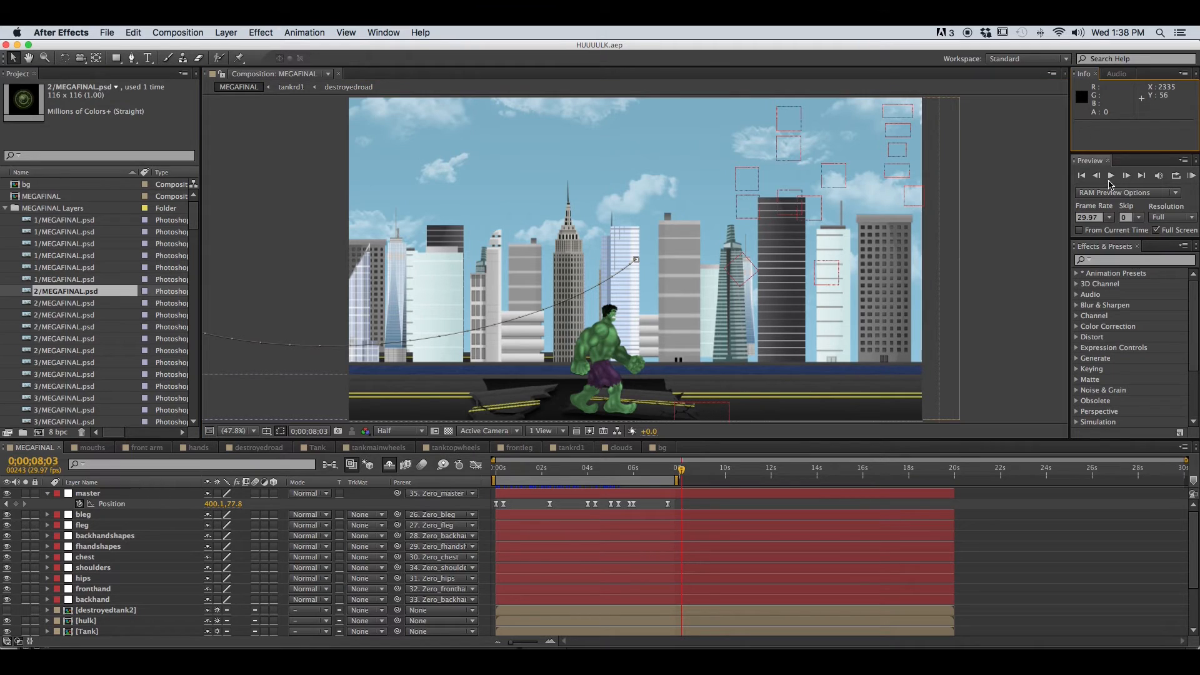
click(1090, 163)
click(1093, 319)
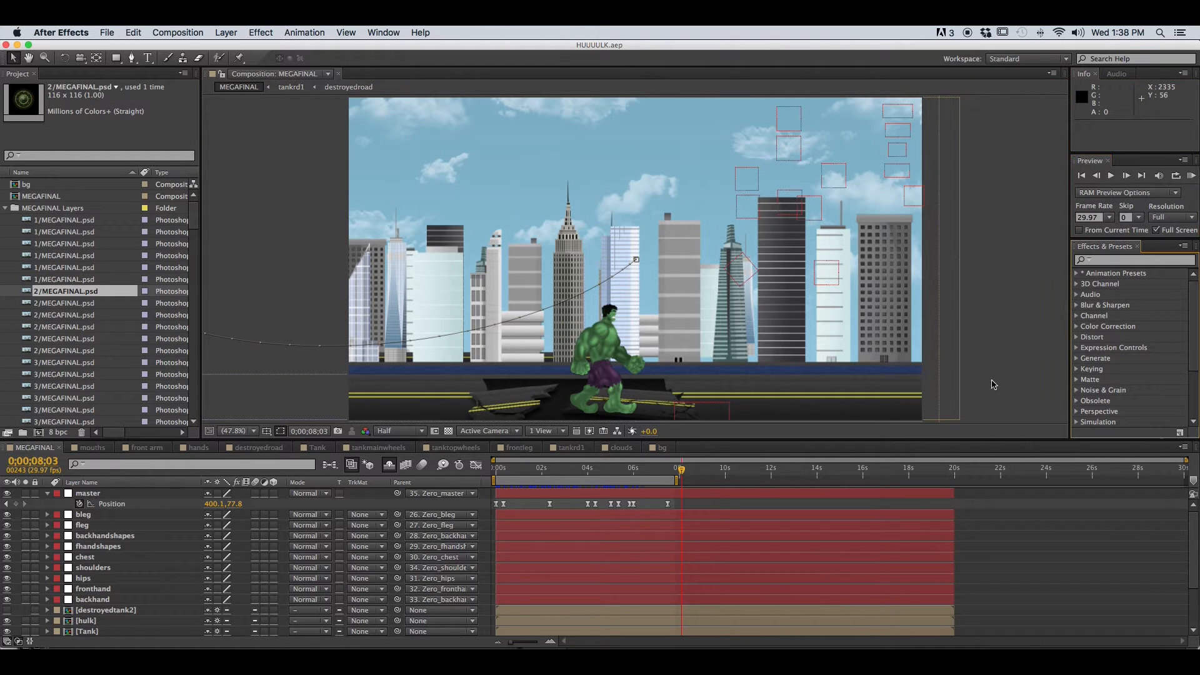
click(762, 509)
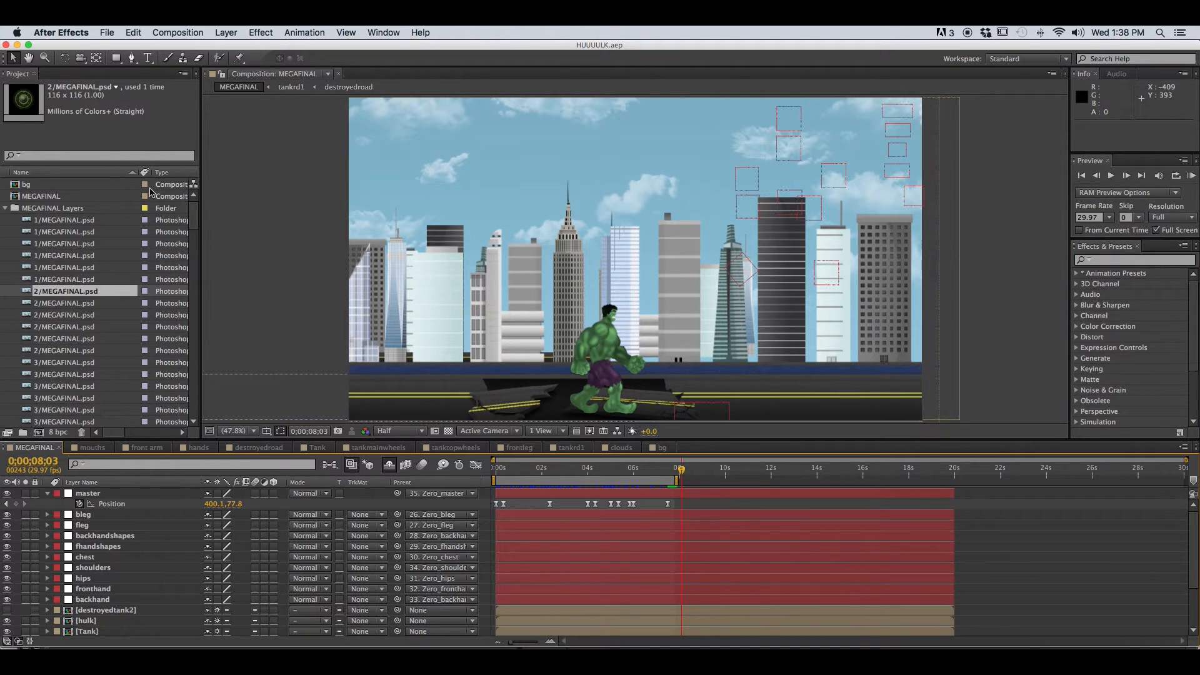
click(143, 135)
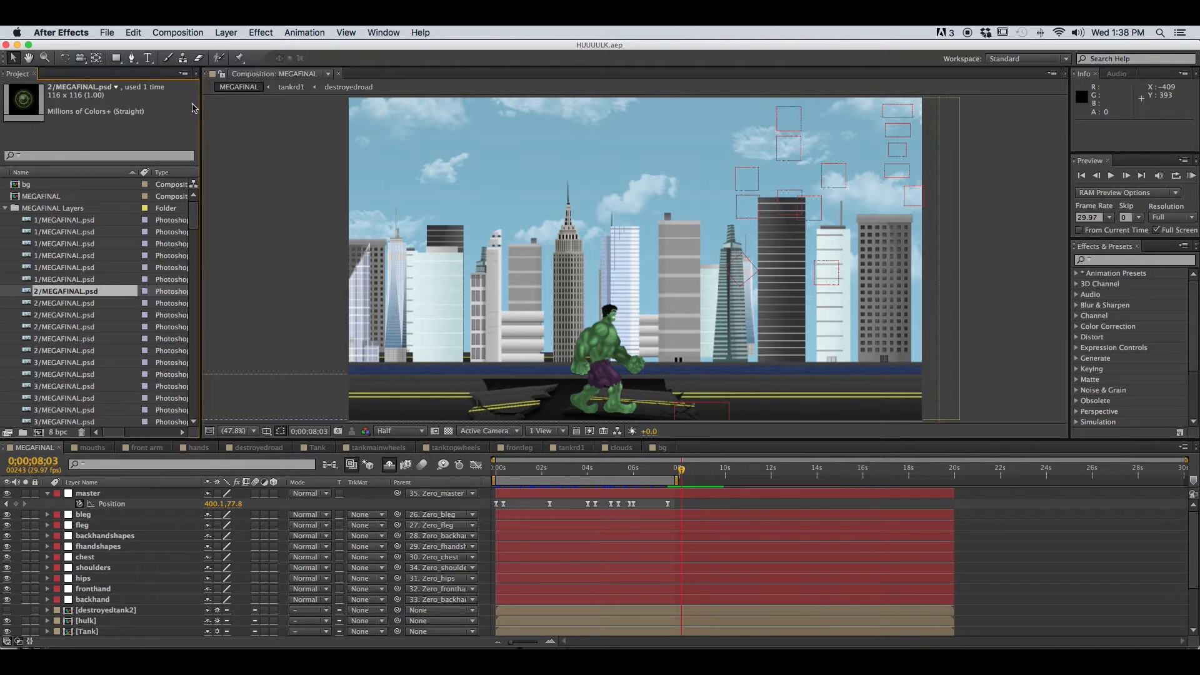
Reset the Standard workspace to its original layout
click(383, 32)
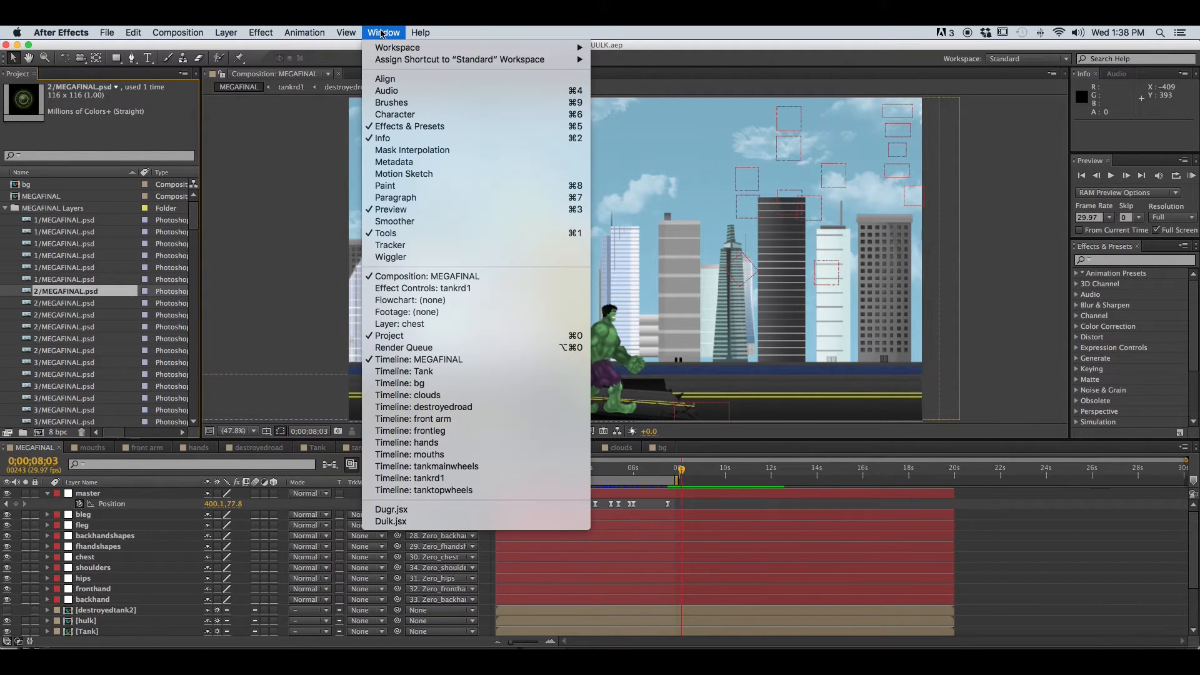
mouse_move(388, 50)
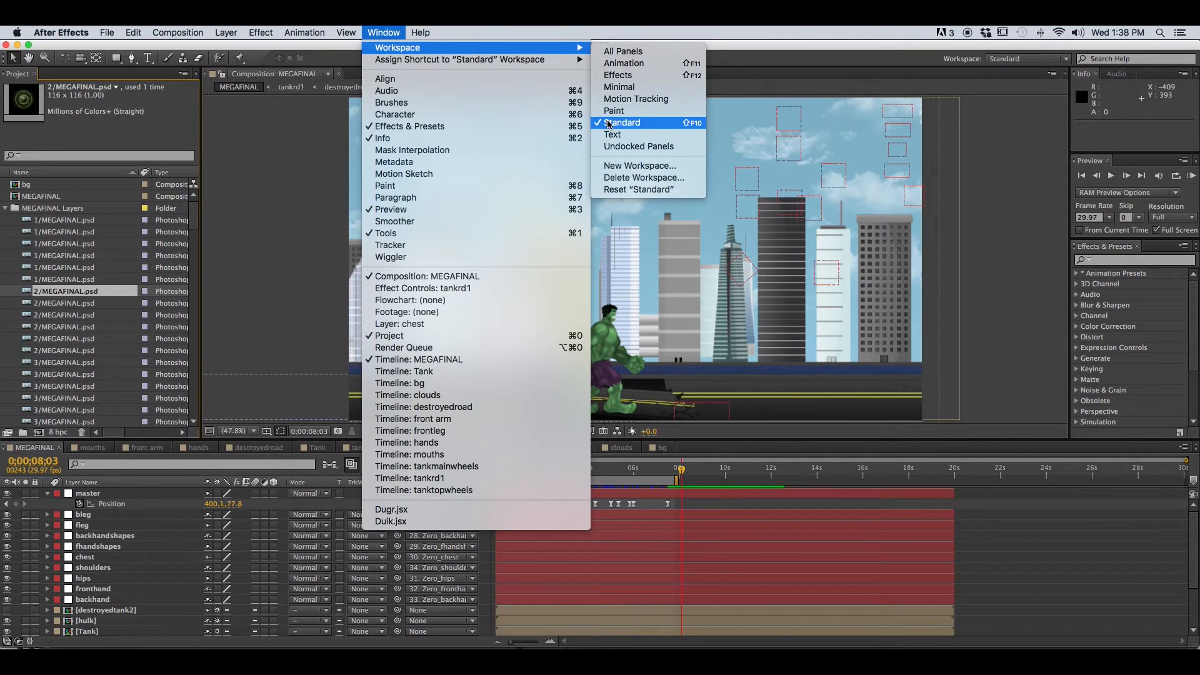
click(637, 189)
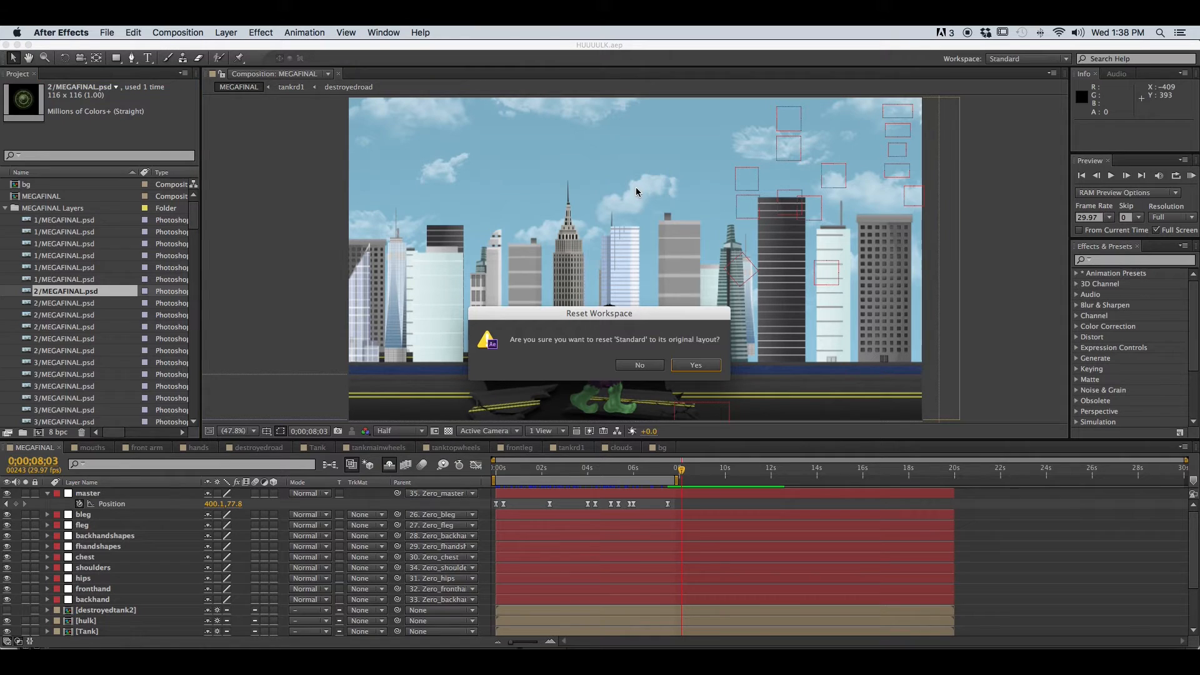
click(712, 366)
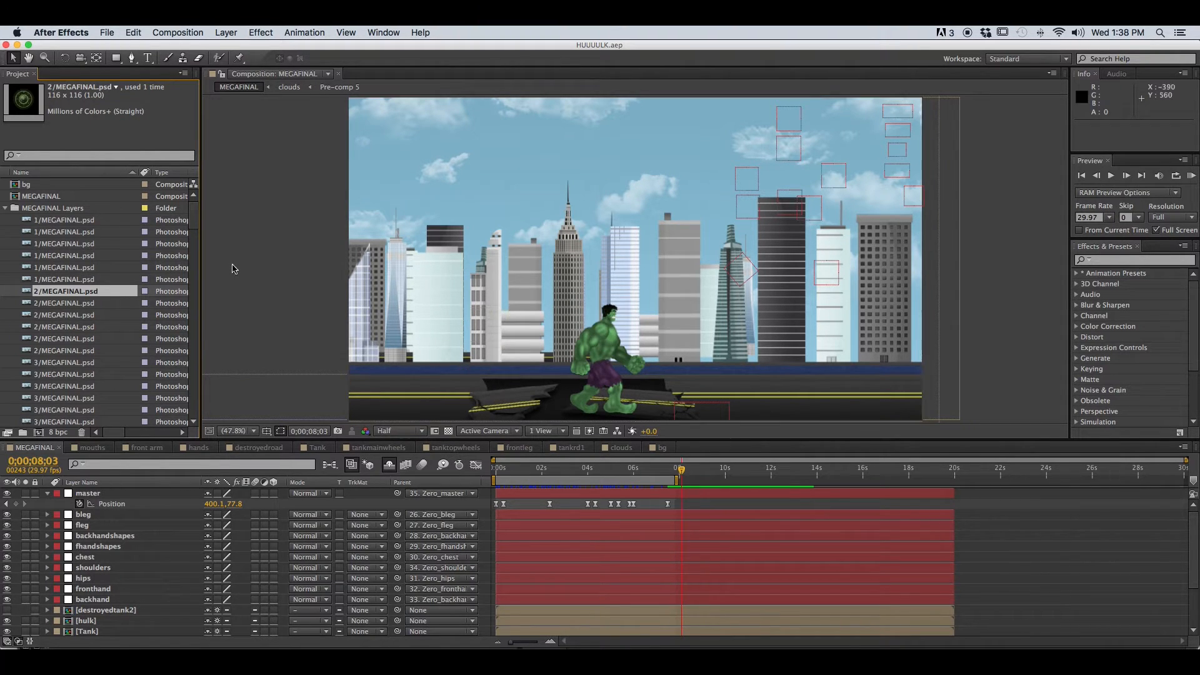
click(109, 32)
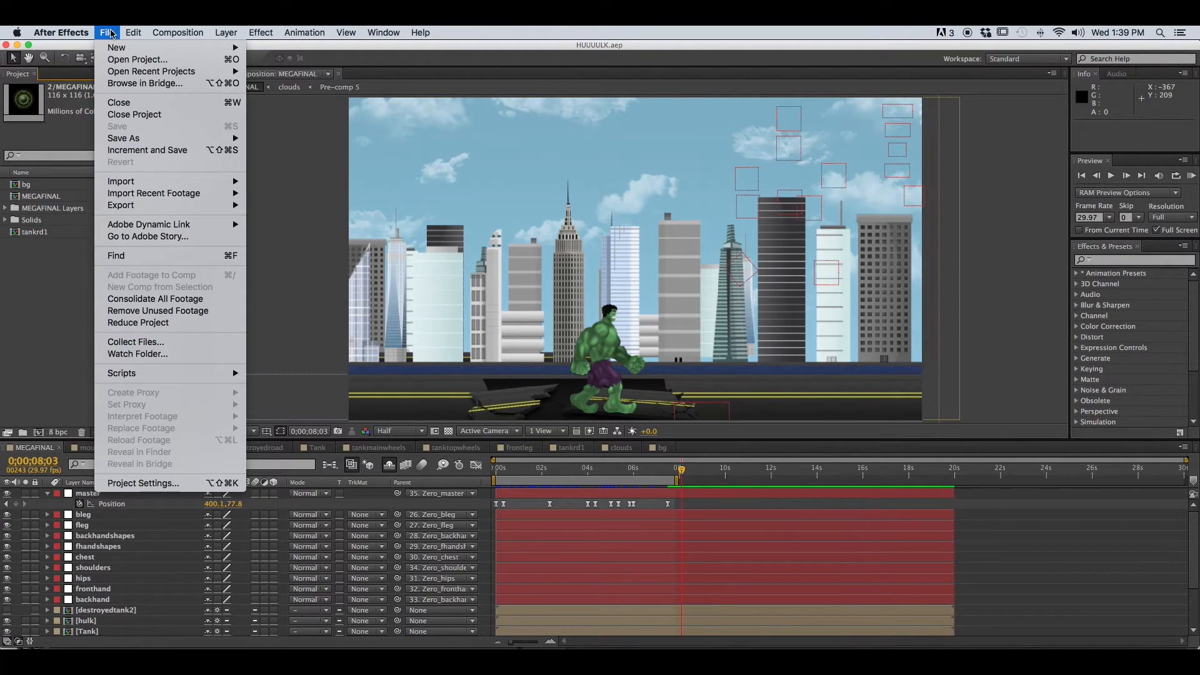
click(110, 33)
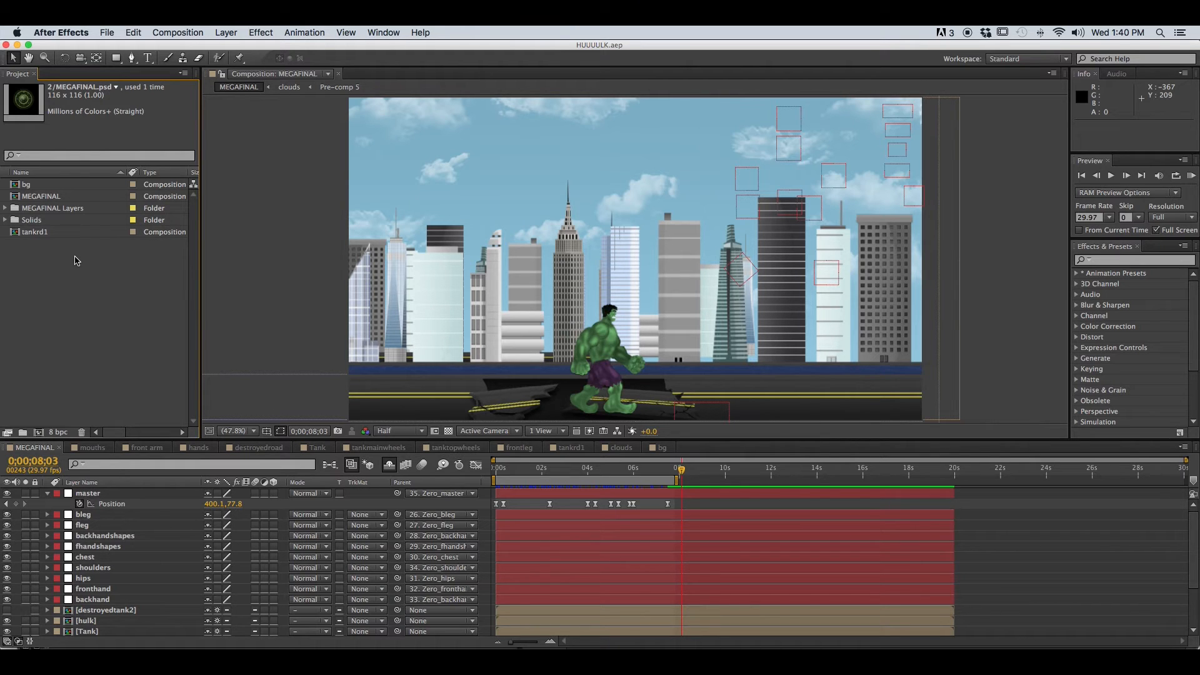
Browse the project's compositions and expand the MEGAFINAL Layers folder to inspect its footage items
click(29, 188)
click(30, 197)
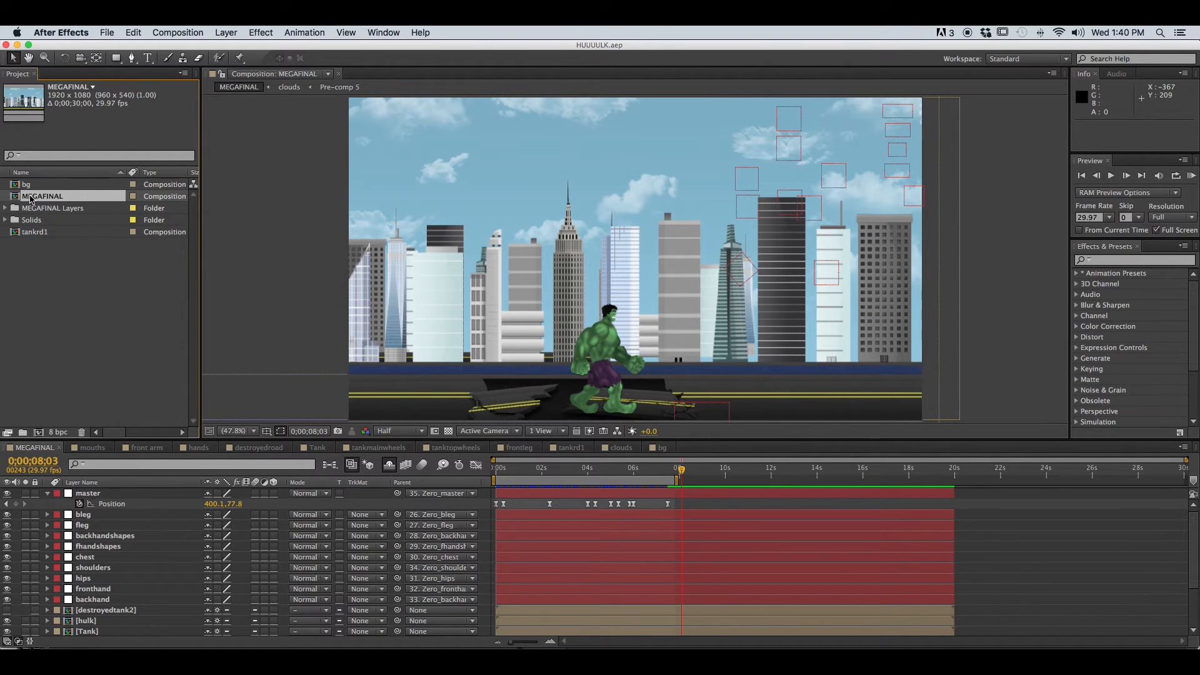
click(32, 235)
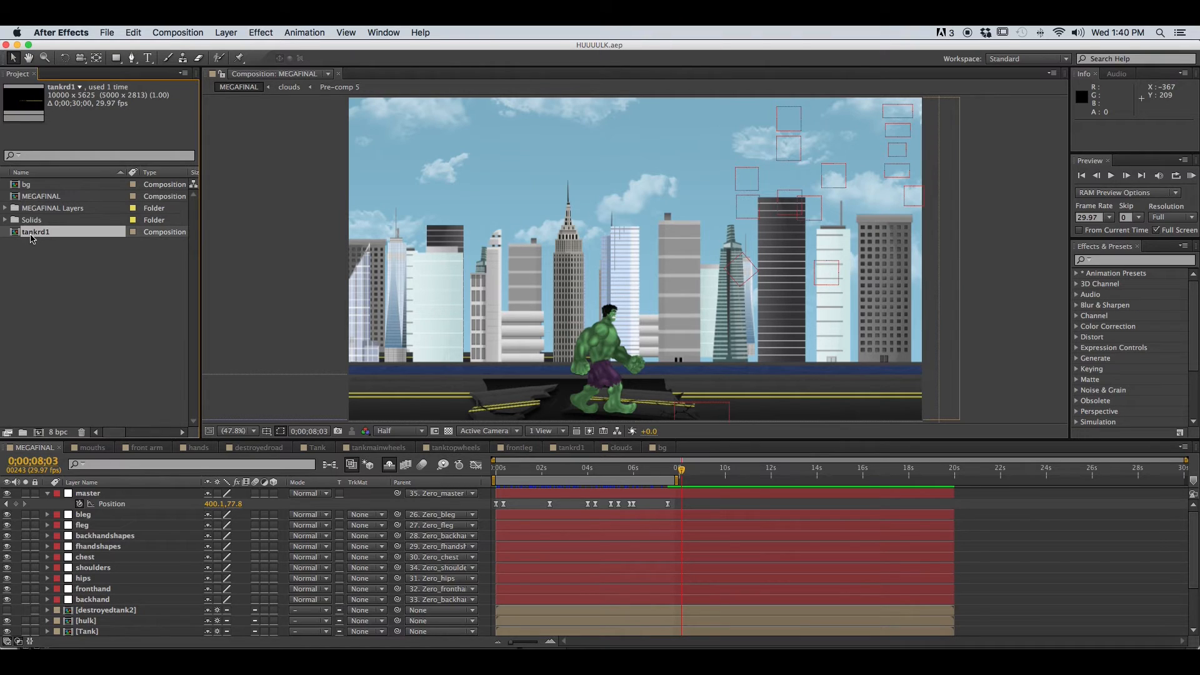
click(6, 209)
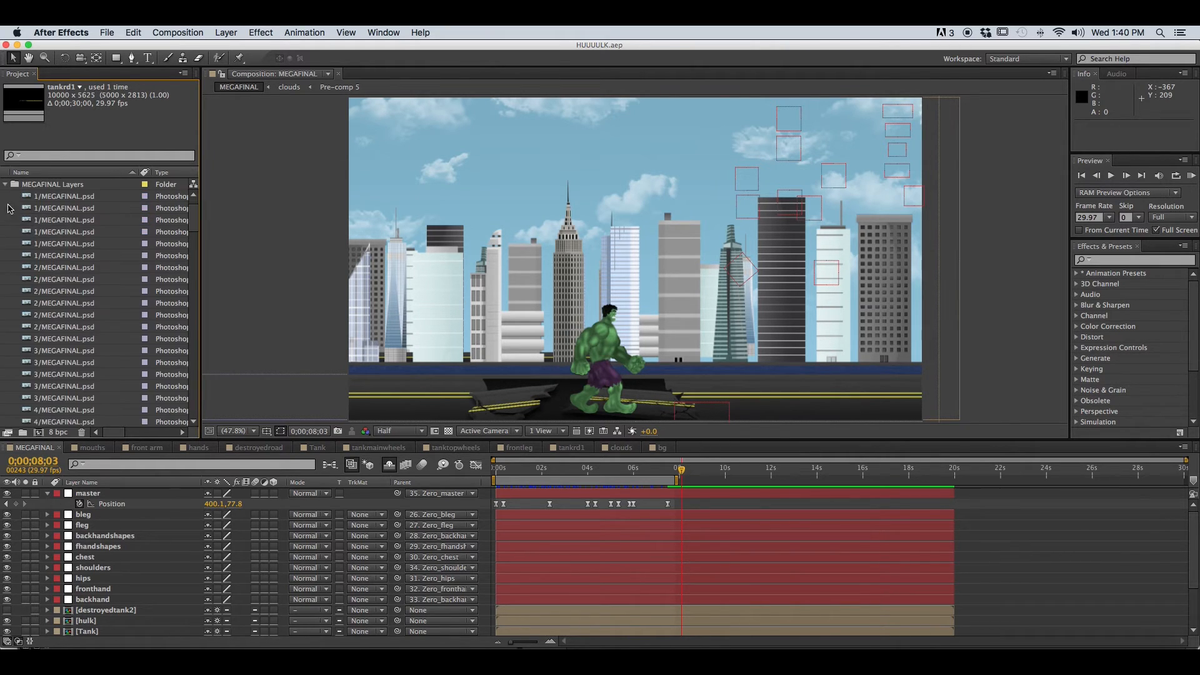
click(43, 199)
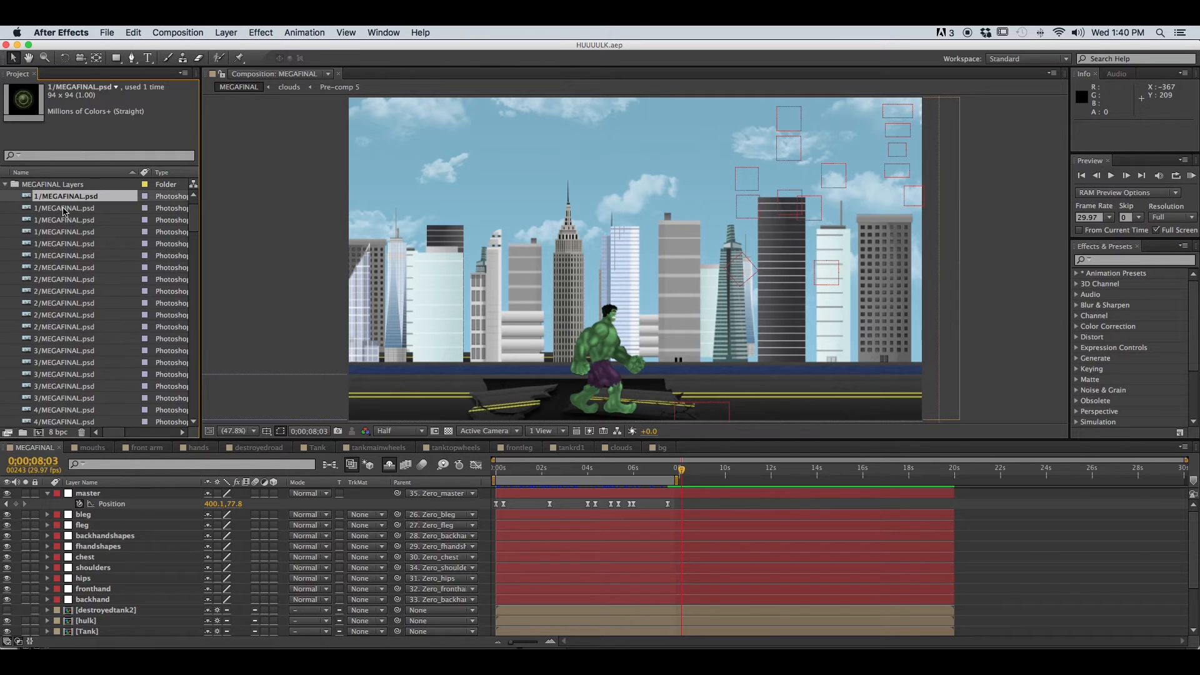
click(64, 209)
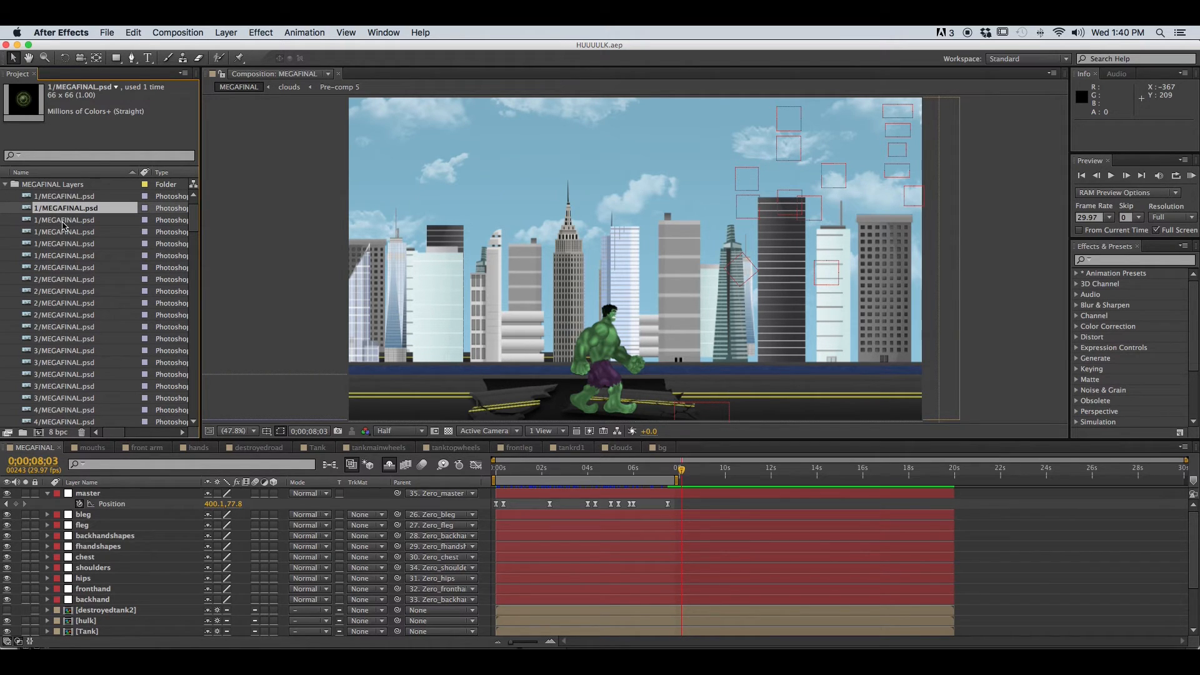
click(64, 220)
click(50, 198)
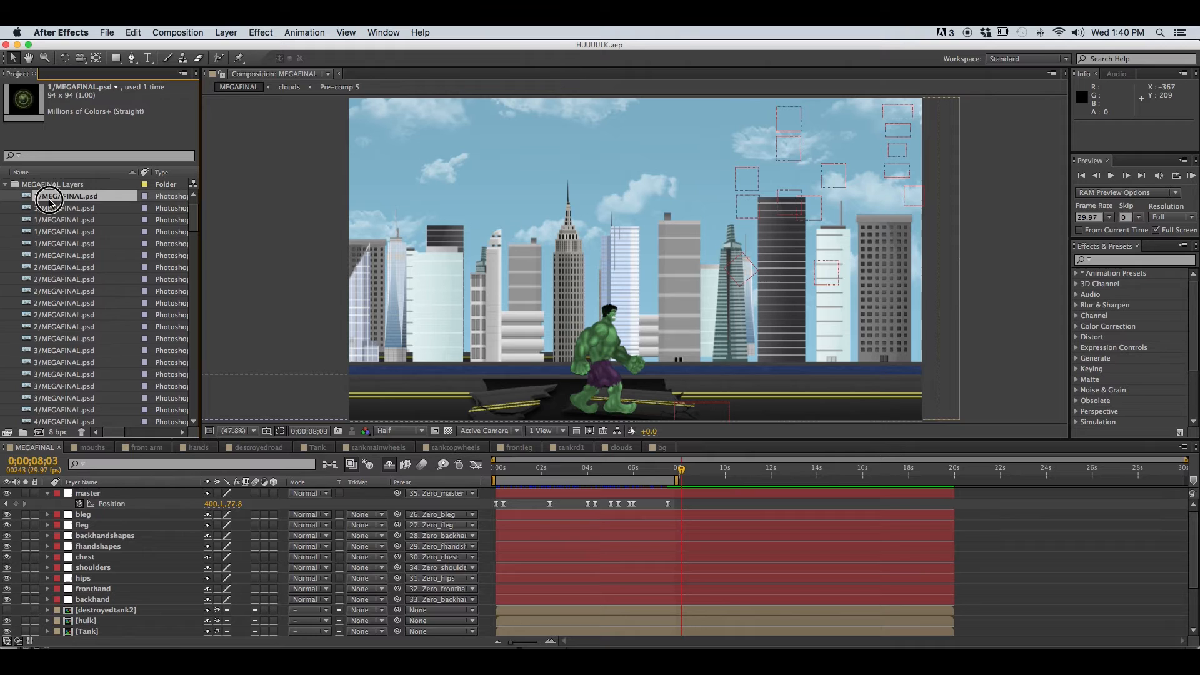
click(6, 185)
click(98, 262)
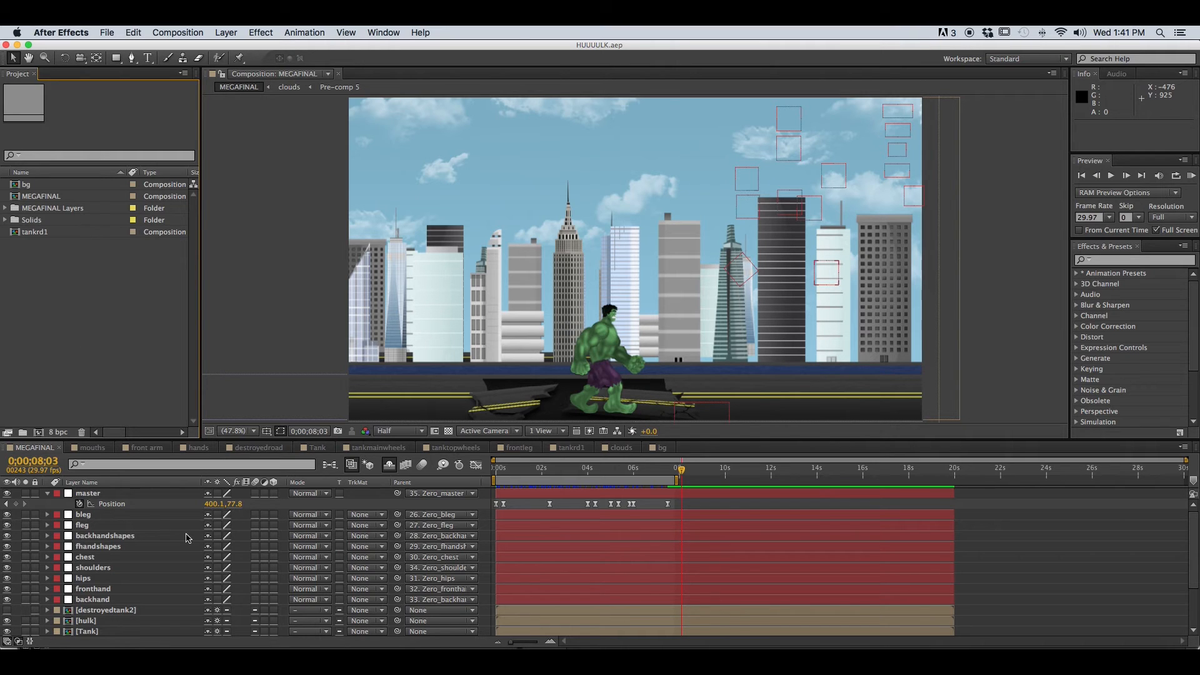
Collapse the master layer's properties in the MEGAFINAL timeline and zoom the time ruler in and out
click(28, 449)
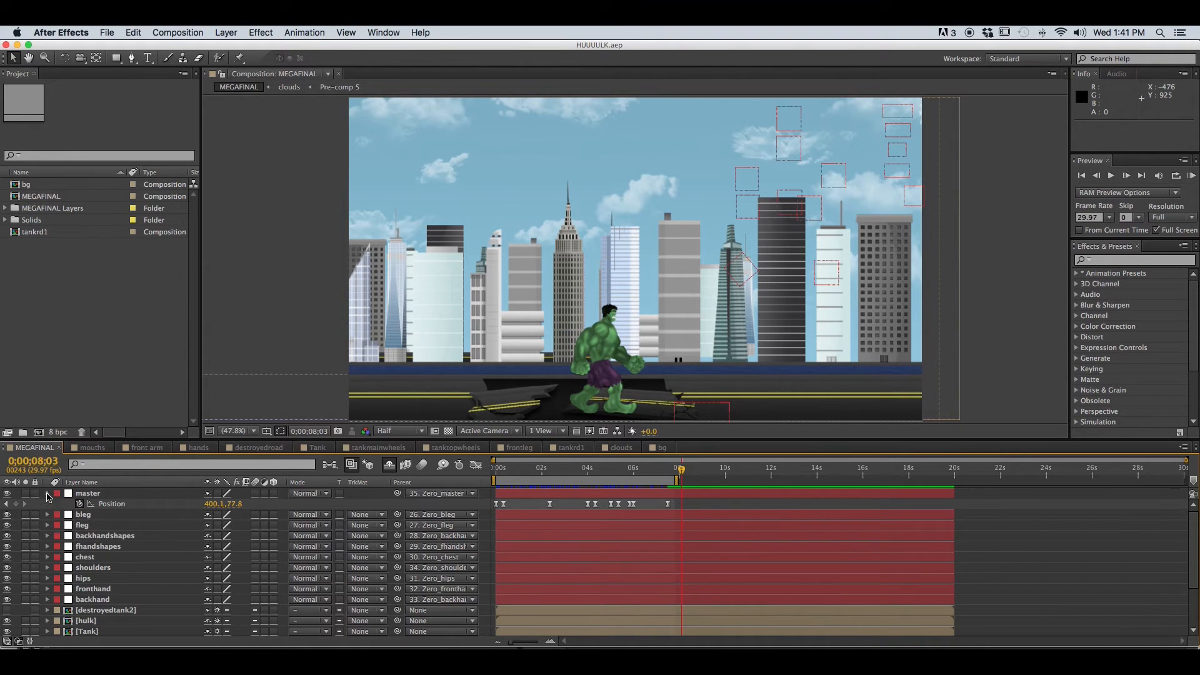
click(48, 495)
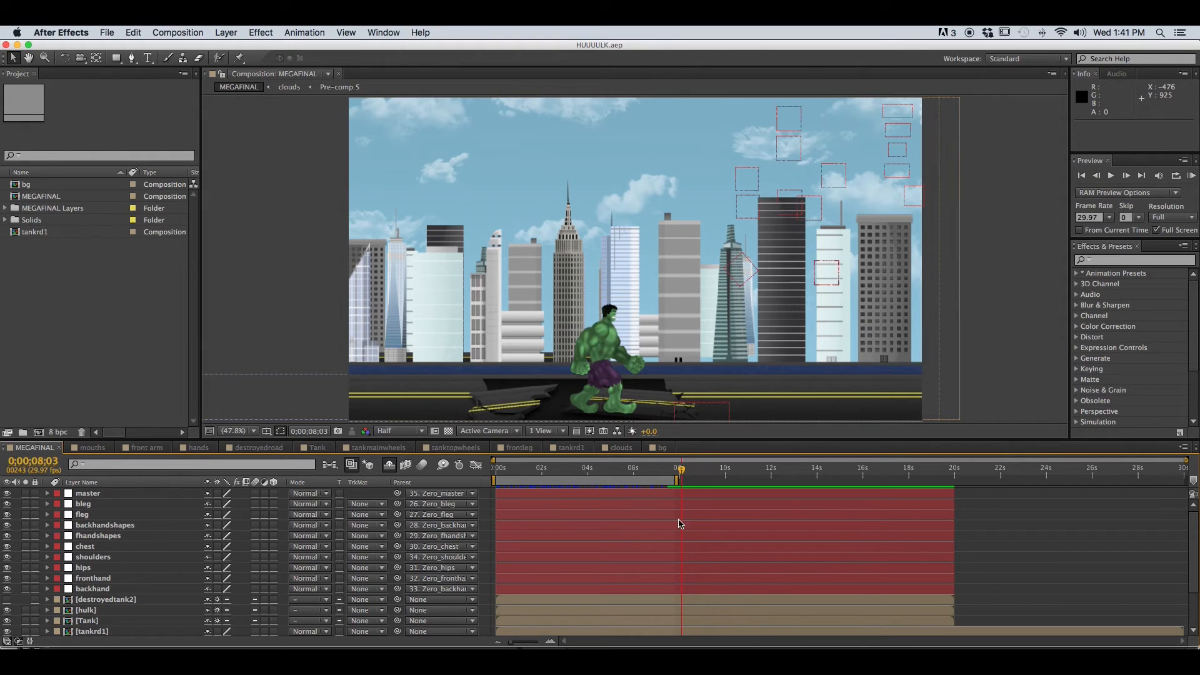
drag(677, 465, 616, 472)
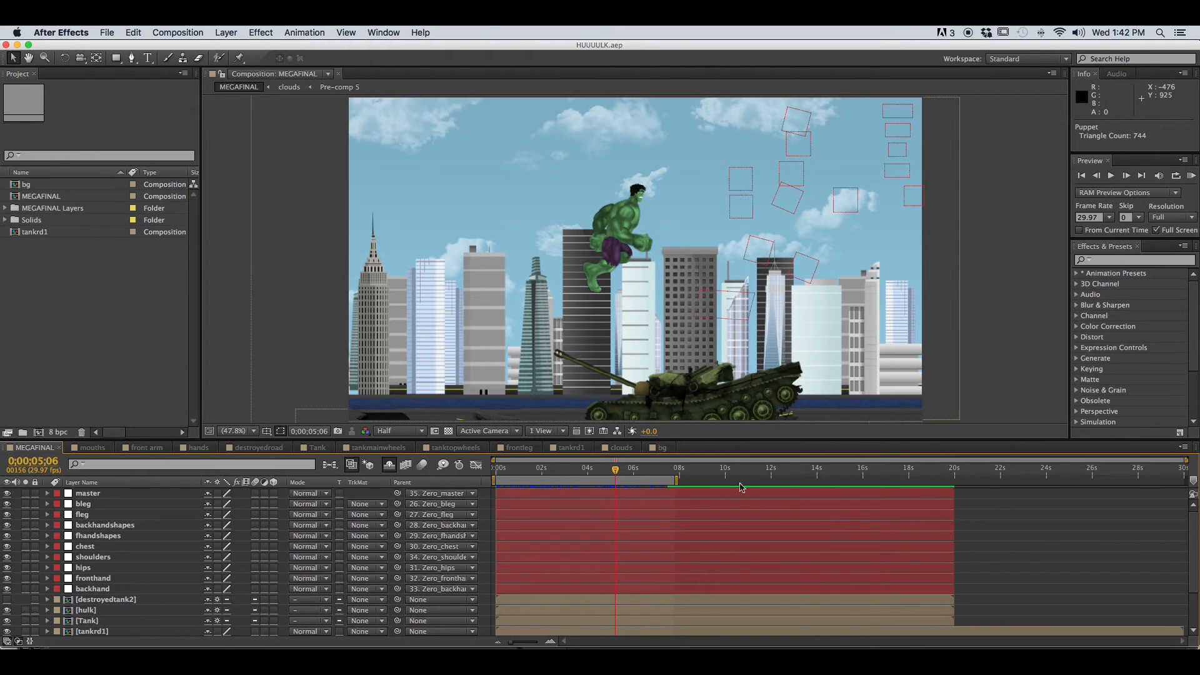
drag(511, 644, 538, 644)
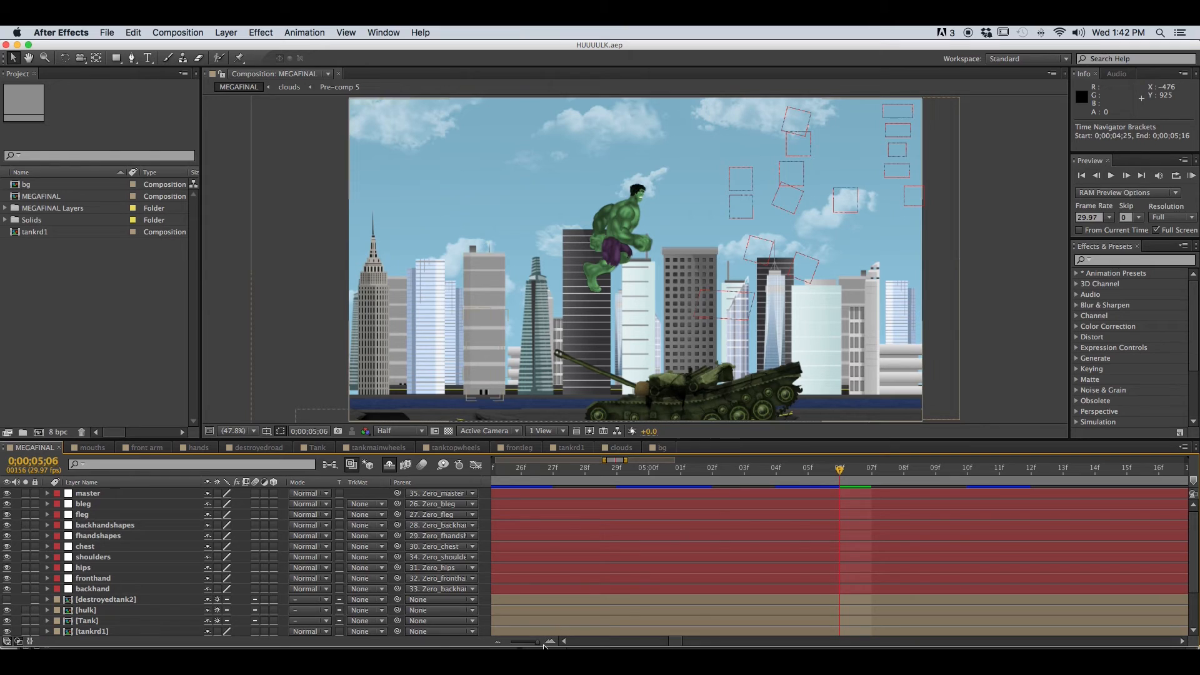
drag(539, 644, 502, 644)
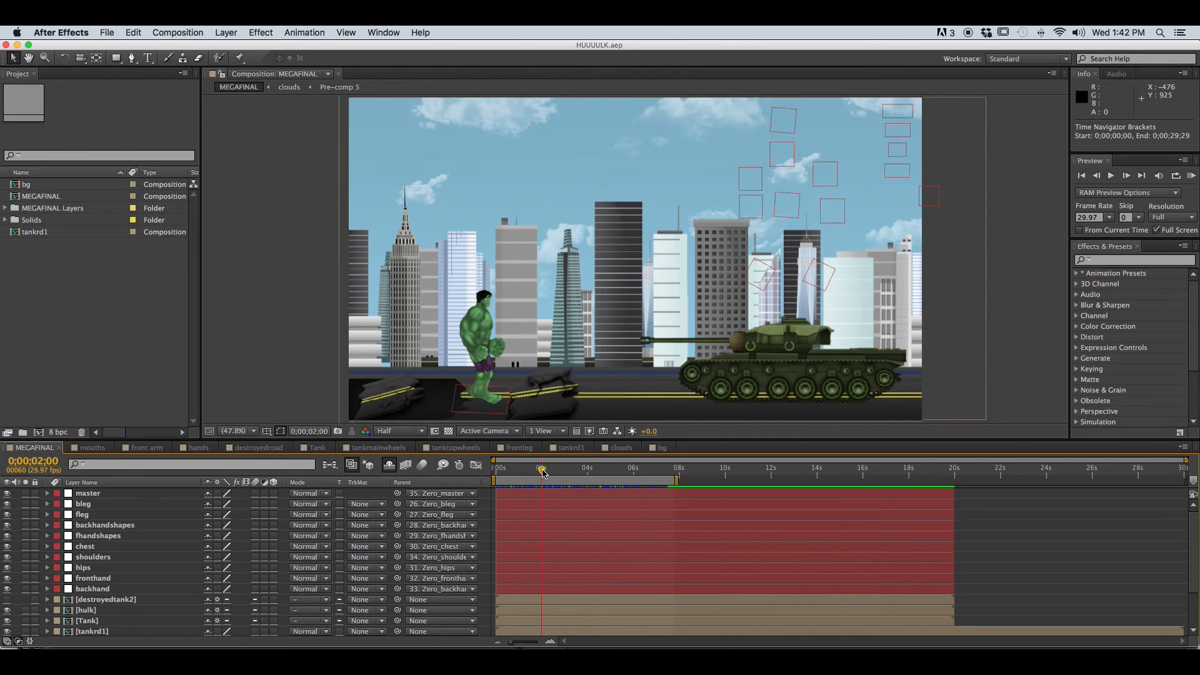
Scrub the current-time indicator through the MEGAFINAL animation to preview the Hulk and tank action
drag(543, 474, 588, 473)
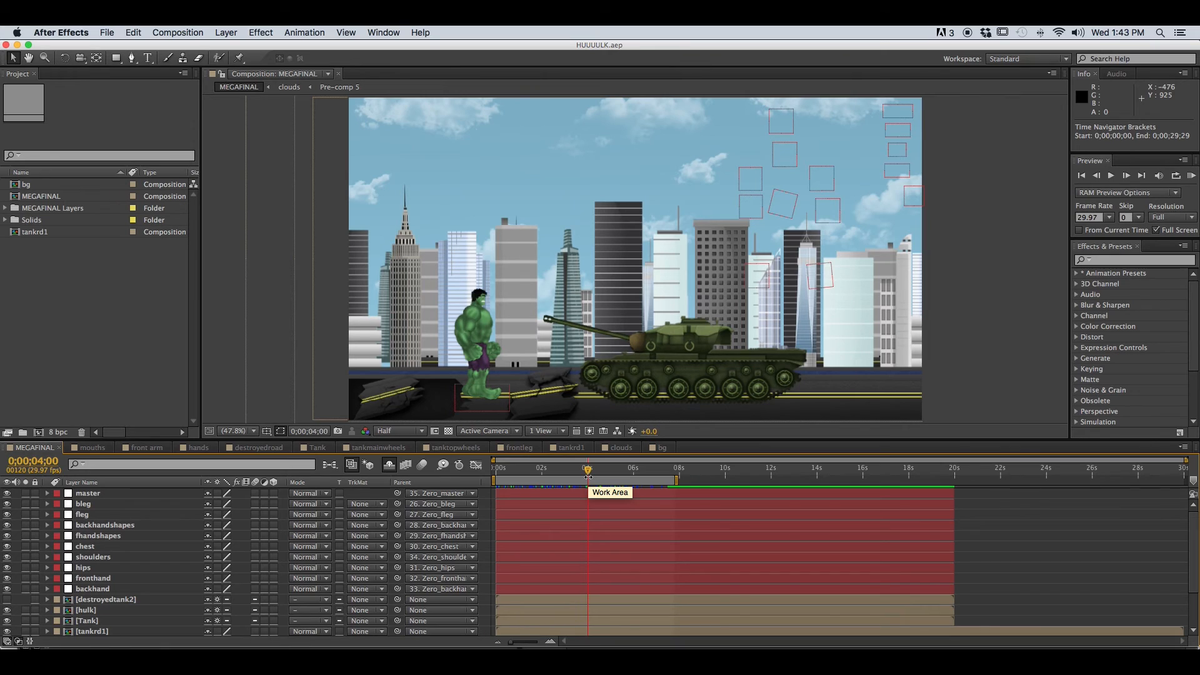
click(563, 470)
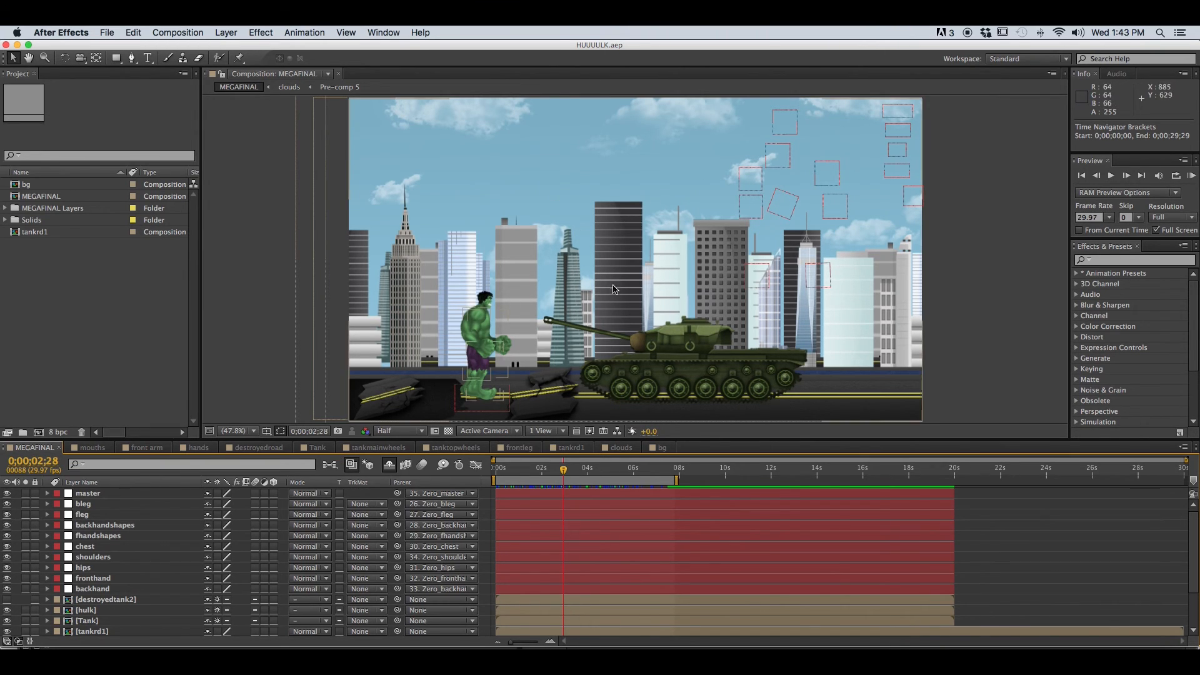
click(524, 475)
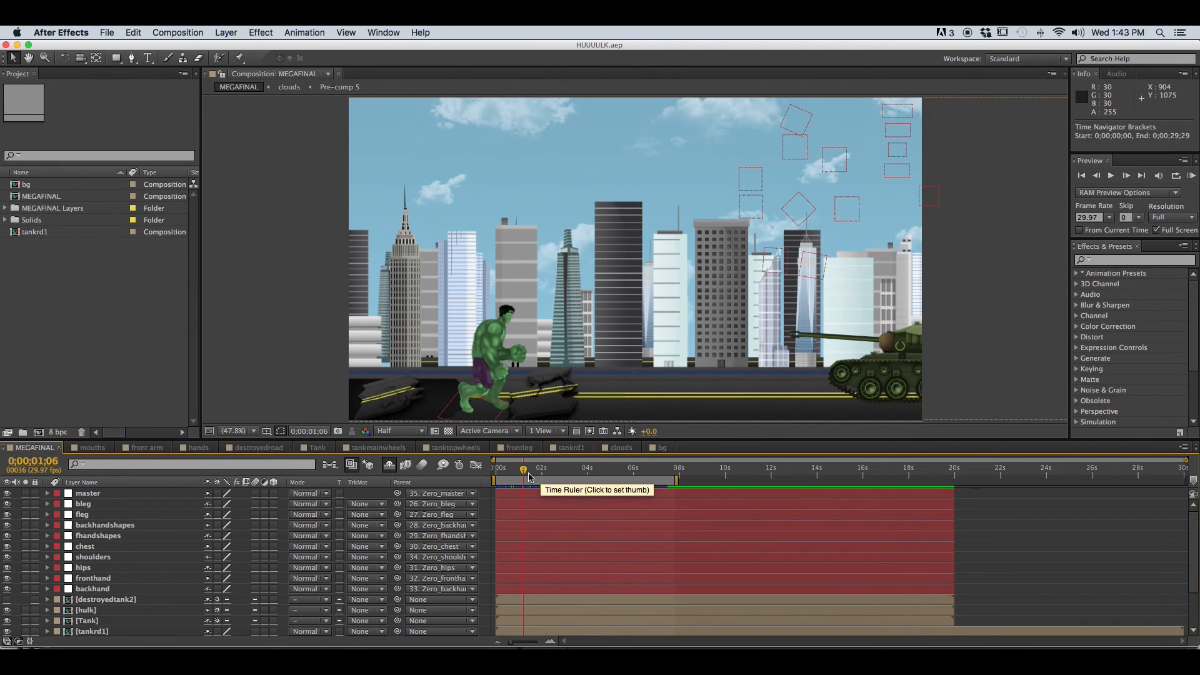
drag(524, 475, 556, 473)
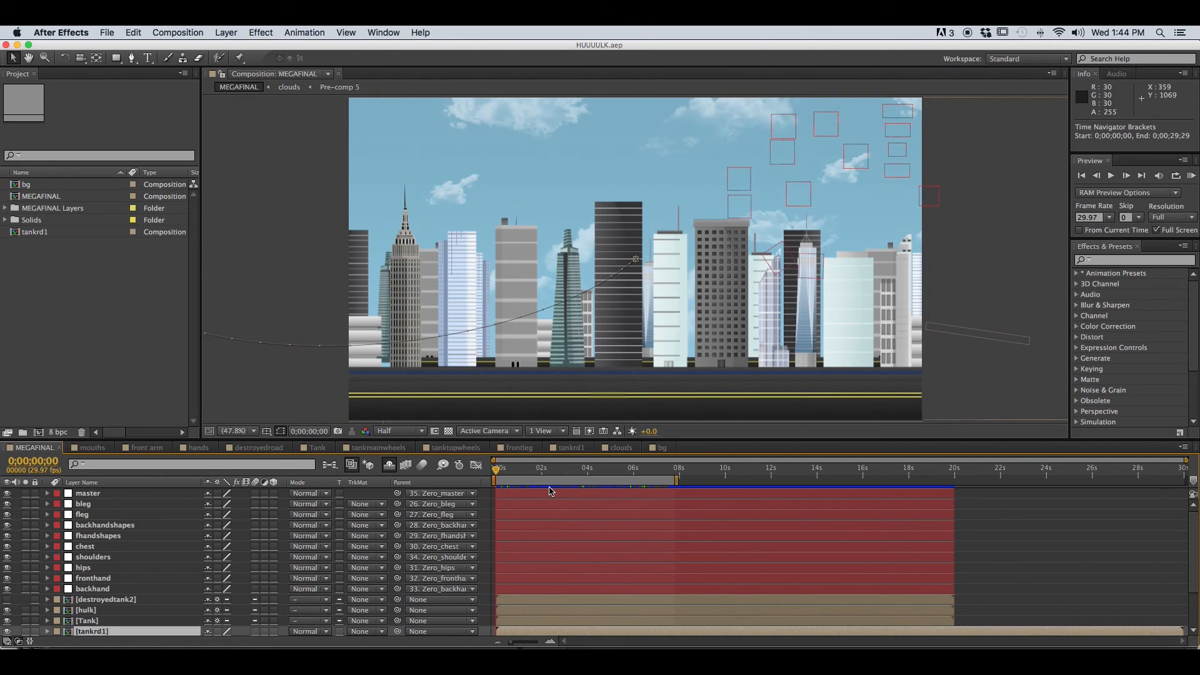
click(295, 384)
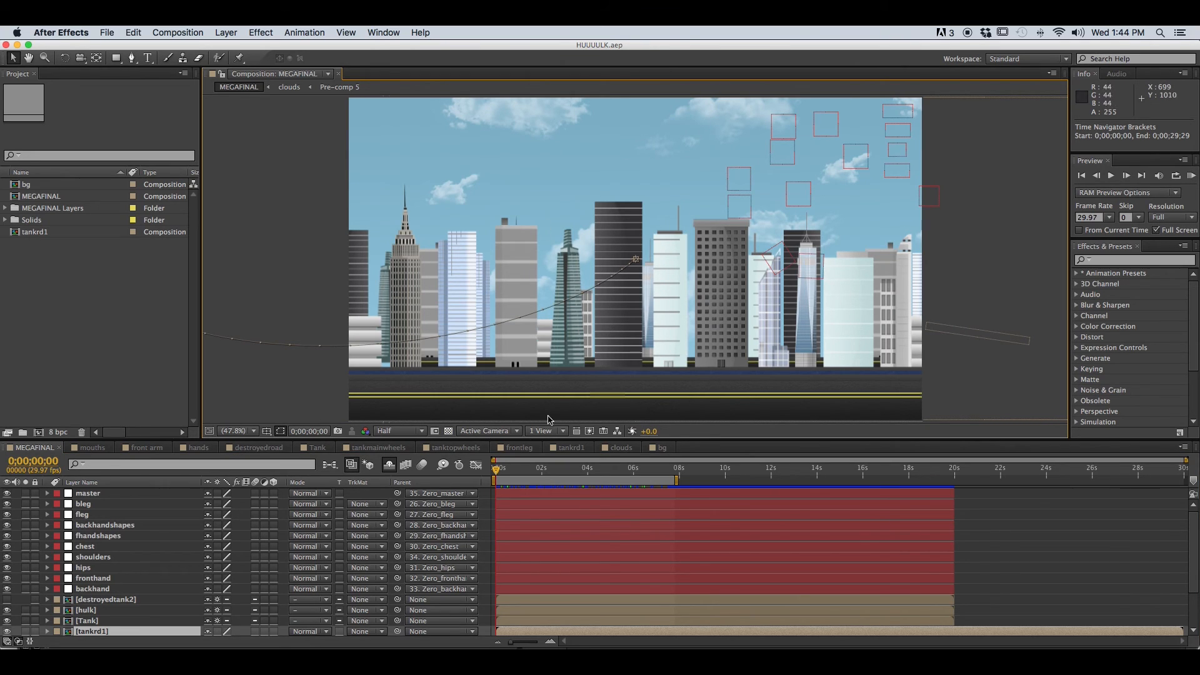
drag(498, 476, 617, 476)
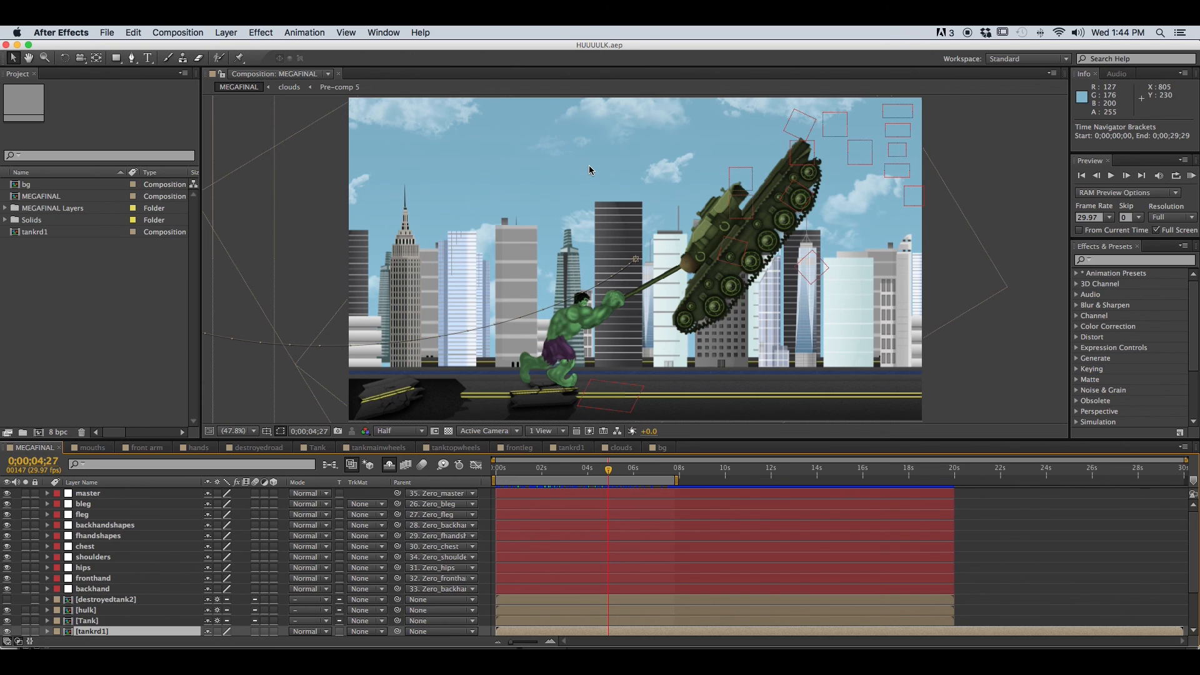
Examine the Audio, Preview and Effects & Presets panels
click(1118, 76)
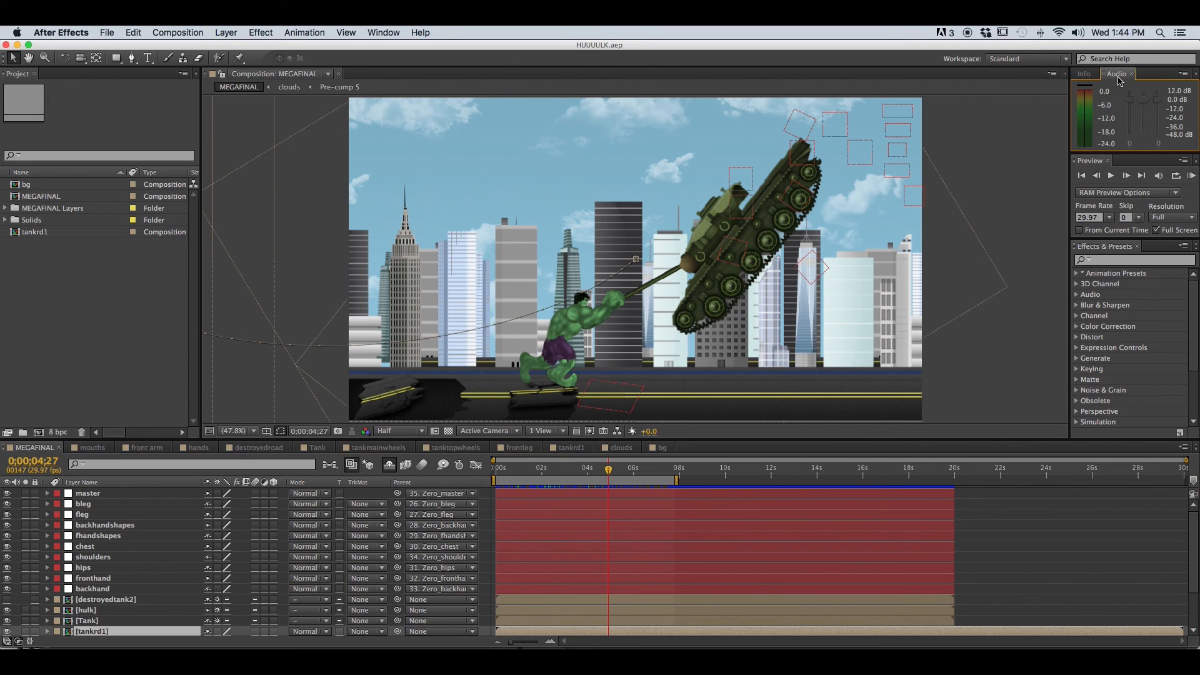
click(1085, 162)
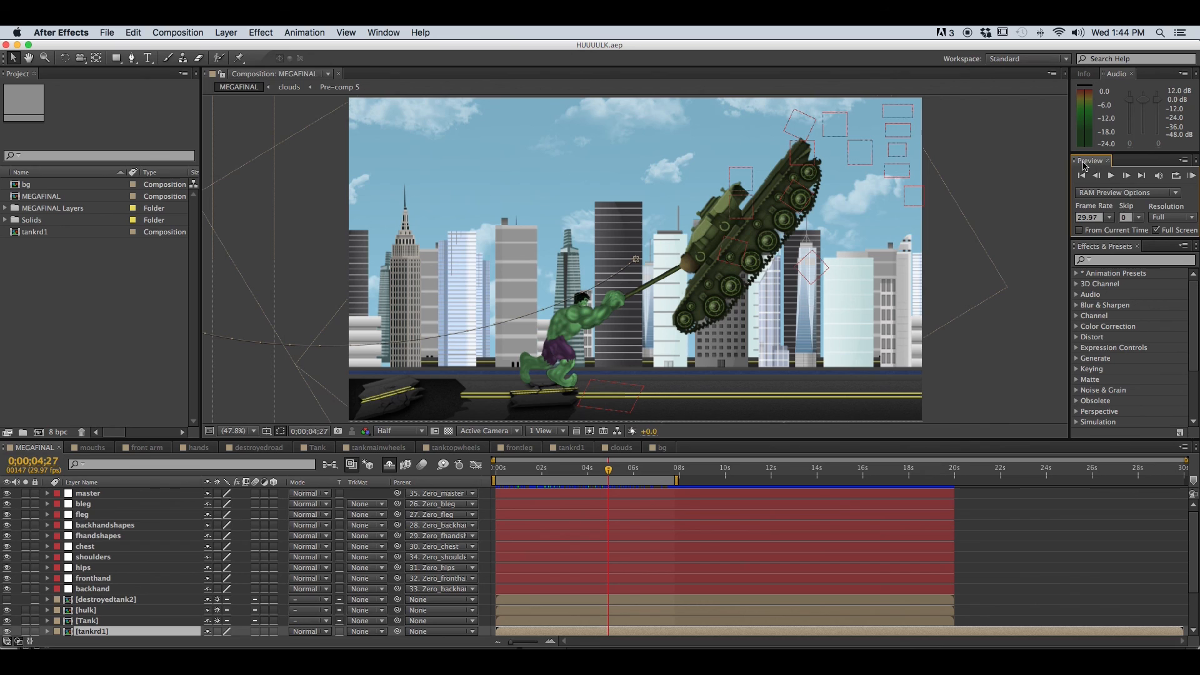
click(1098, 251)
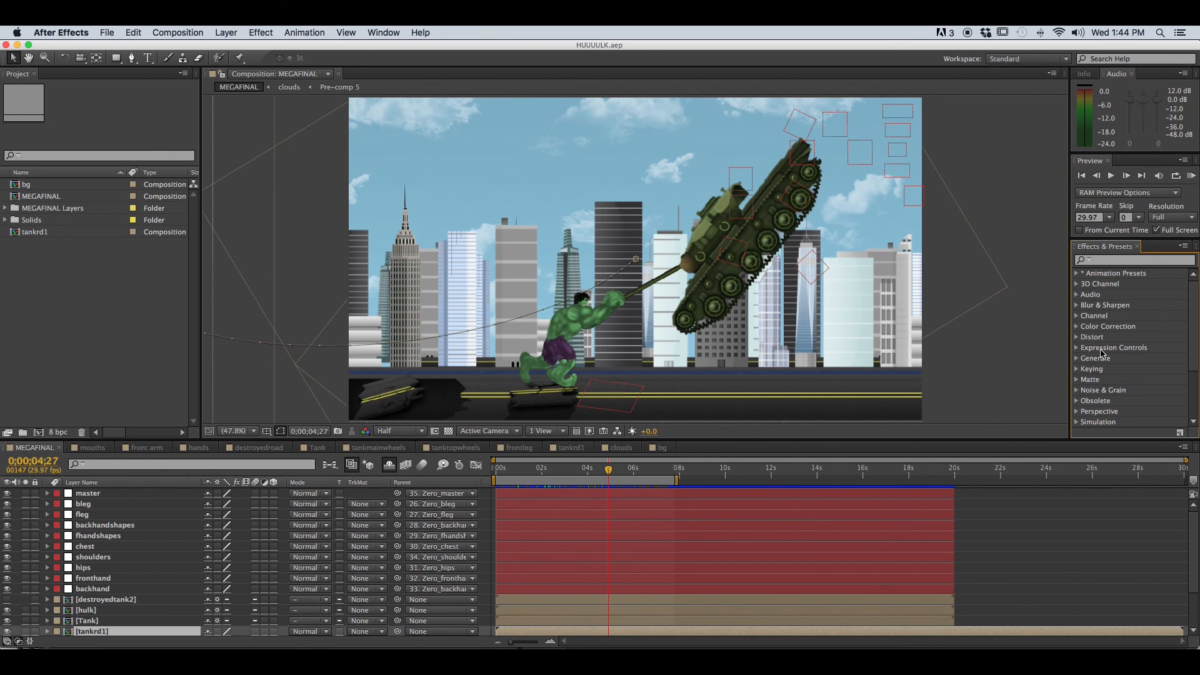